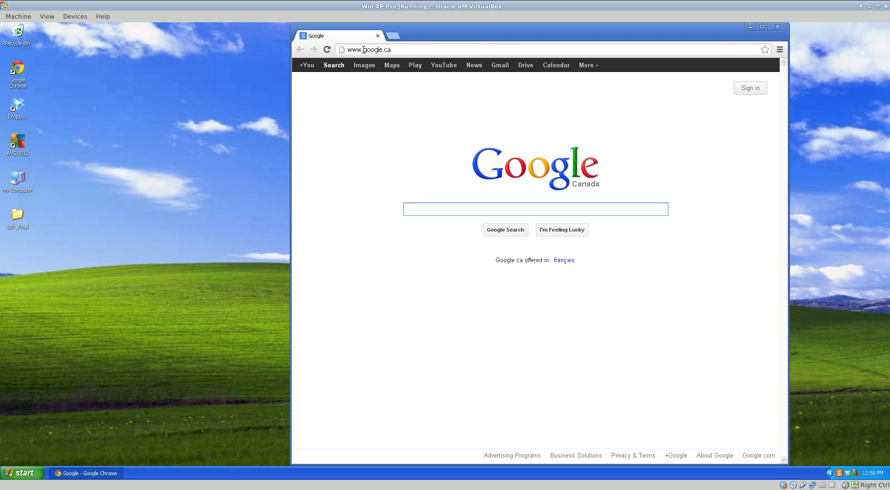
# Go to cprsoftware.blogspot.ca and start downloading the Windows 32-bit precompiled binary.
pyautogui.tripleClick(364, 49)
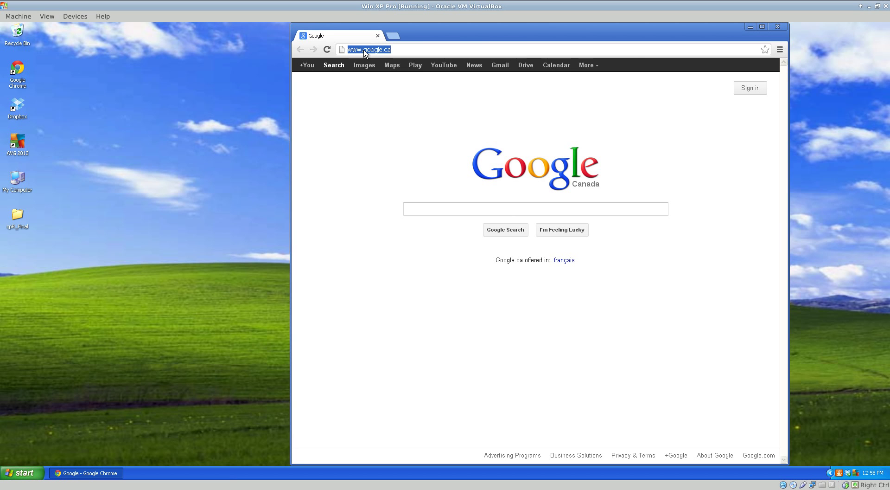
pyautogui.write('cprsoftware.blogspot.ca')
pyautogui.press('Return')
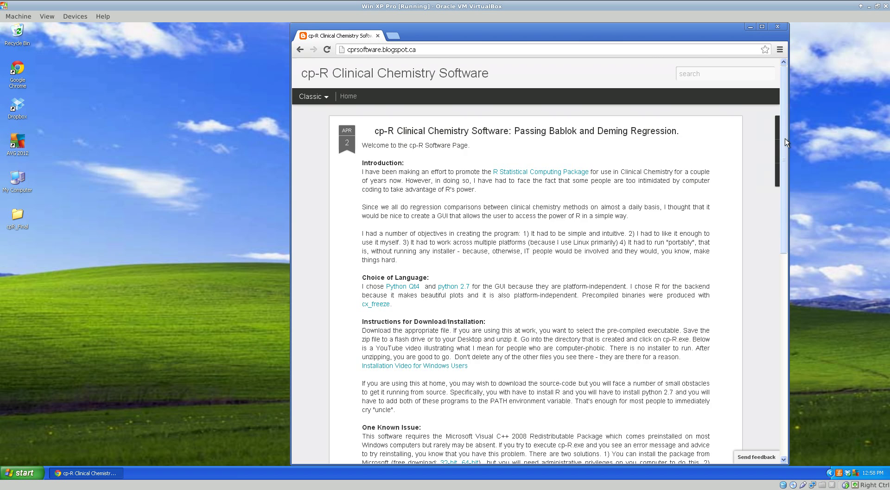
pyautogui.moveTo(785, 141); pyautogui.dragTo(783, 325)
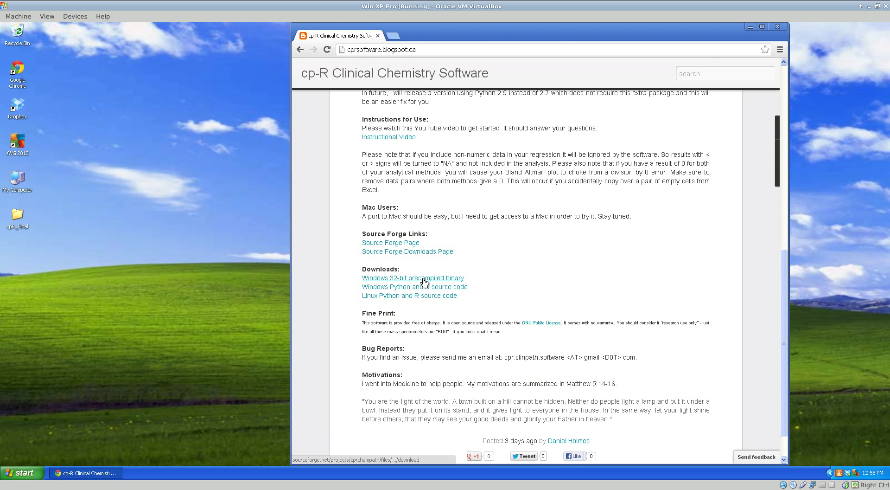
pyautogui.click(424, 279)
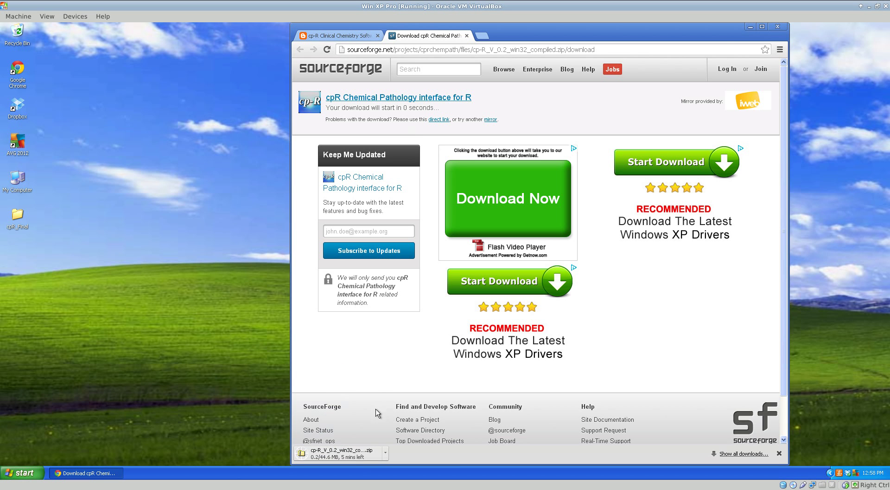
# Cancel the running zip download and remove its newest entry from the downloads list.
pyautogui.click(385, 454)
pyautogui.click(399, 436)
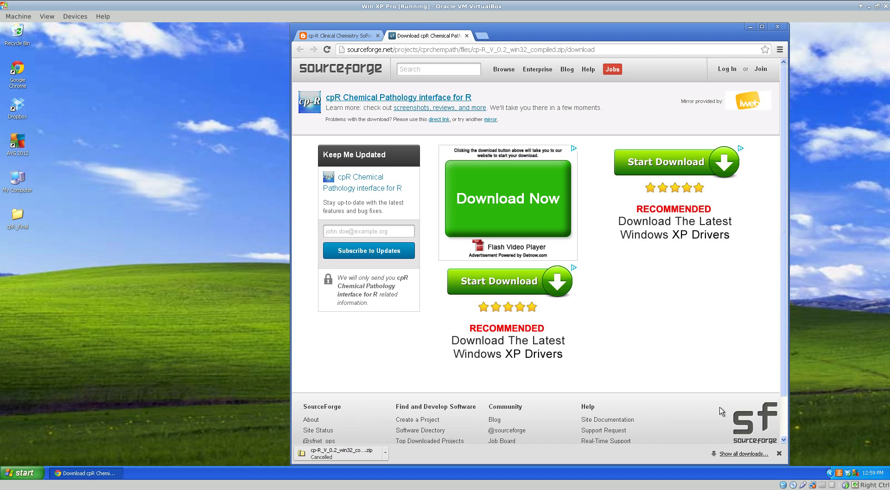
pyautogui.click(735, 454)
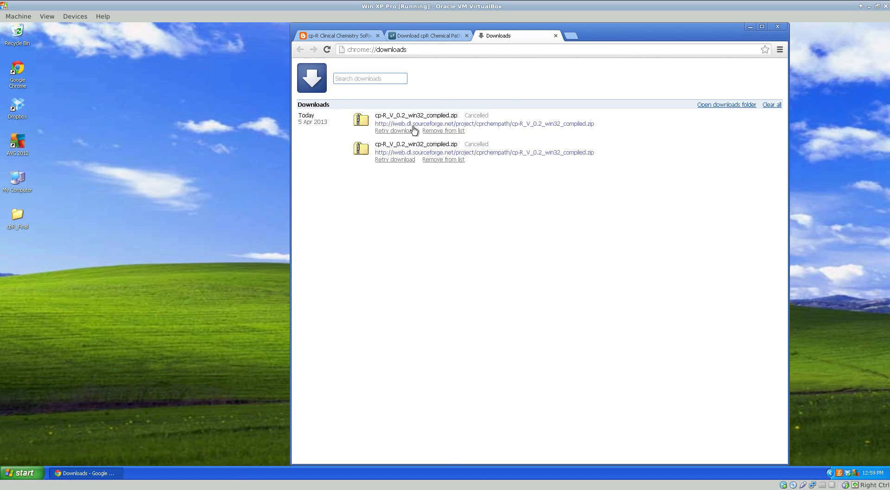
pyautogui.click(452, 131)
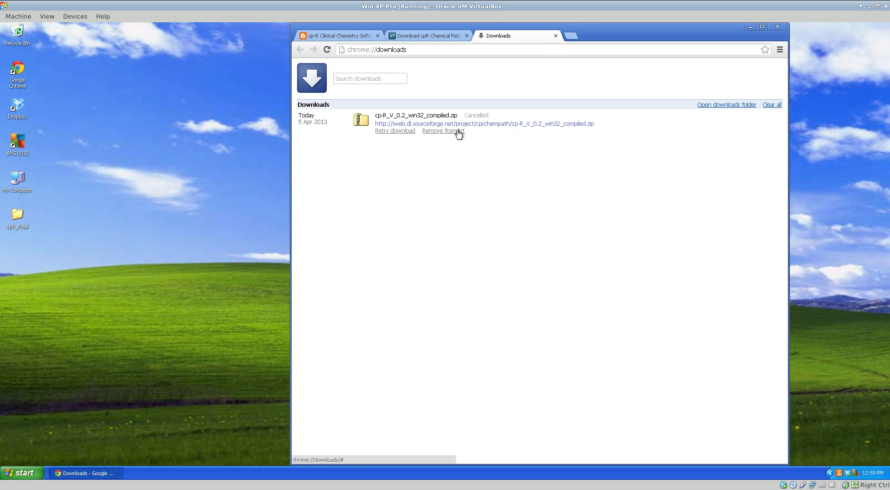
# Copy cp-R_V_0.2.1_win_compiled.zip from the downloads folder to the desktop and move it to an empty area away from the other icons.
pyautogui.click(728, 106)
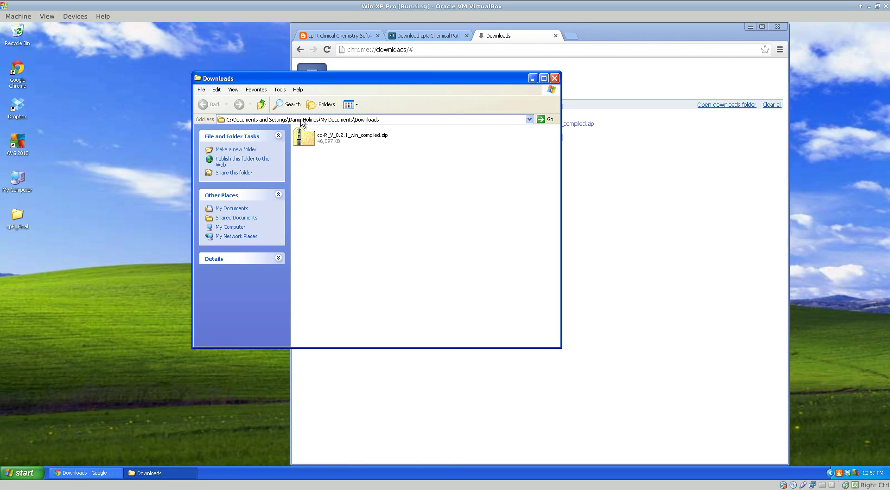
pyautogui.click(331, 144)
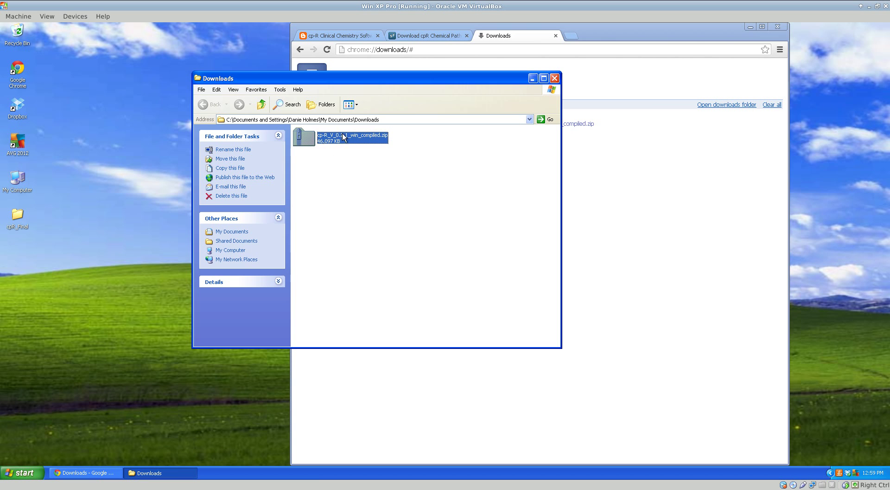
pyautogui.click(94, 209)
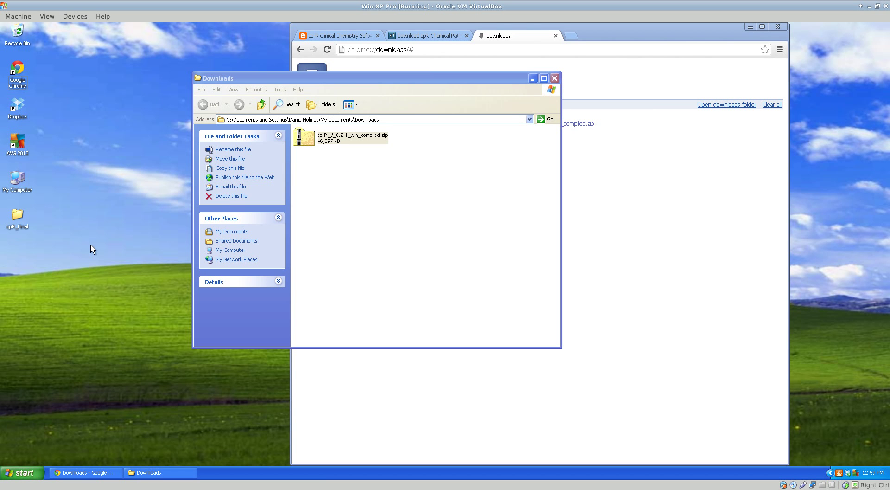
pyautogui.hotkey('ctrl', 'v')
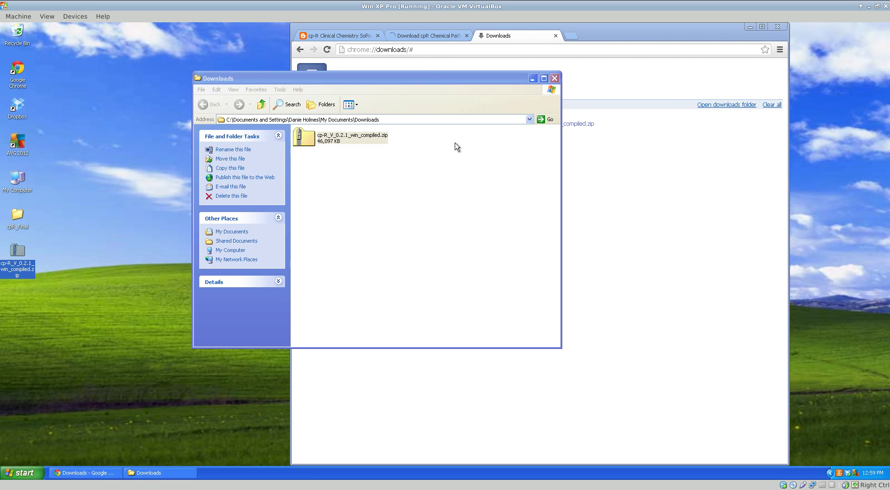
pyautogui.click(555, 77)
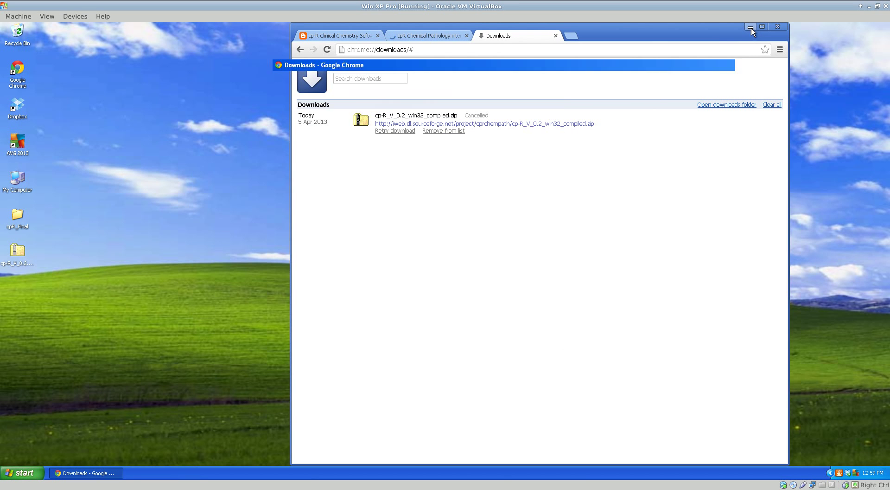
pyautogui.click(751, 27)
pyautogui.moveTo(21, 258); pyautogui.dragTo(197, 111)
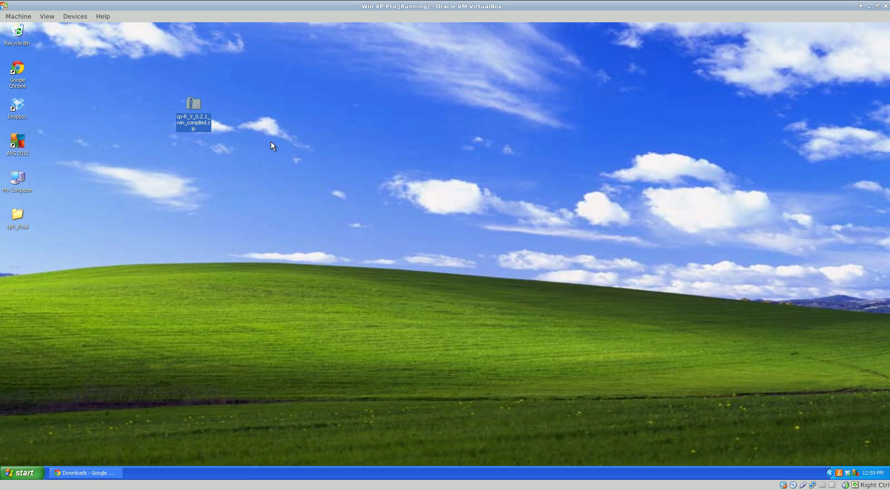
# Extract the zip archive on the desktop with 7-Zip into its suggested folder, keeping full pathnames.
pyautogui.doubleClick(194, 122)
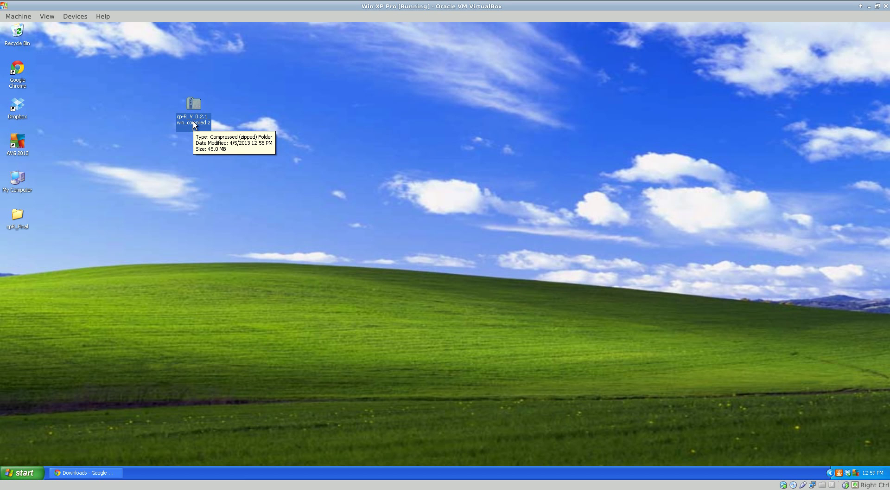
pyautogui.rightClick(194, 122)
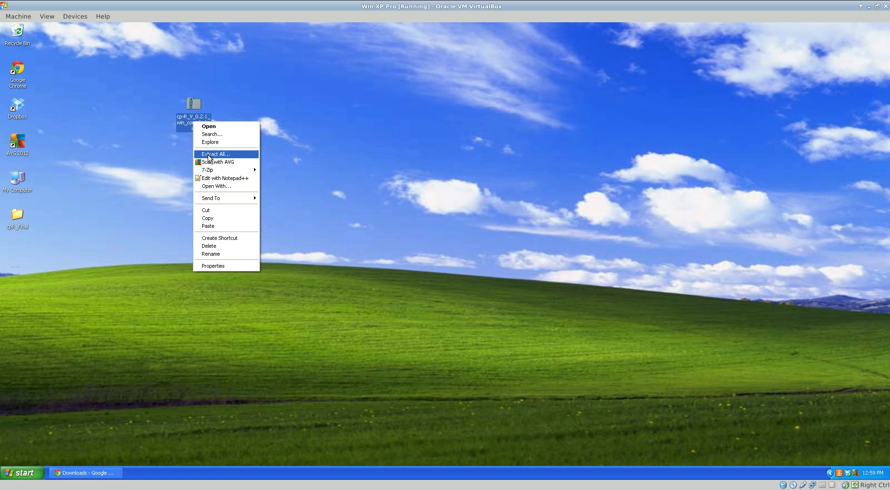
pyautogui.moveTo(210, 171)
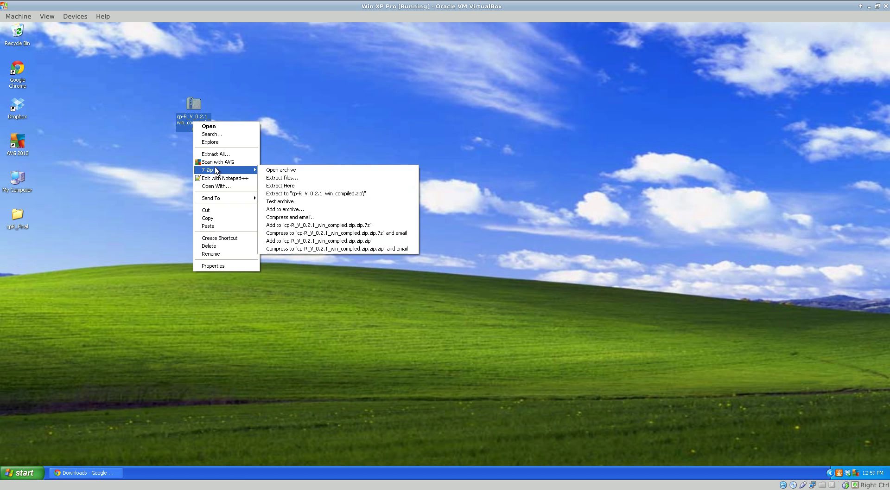
pyautogui.click(277, 179)
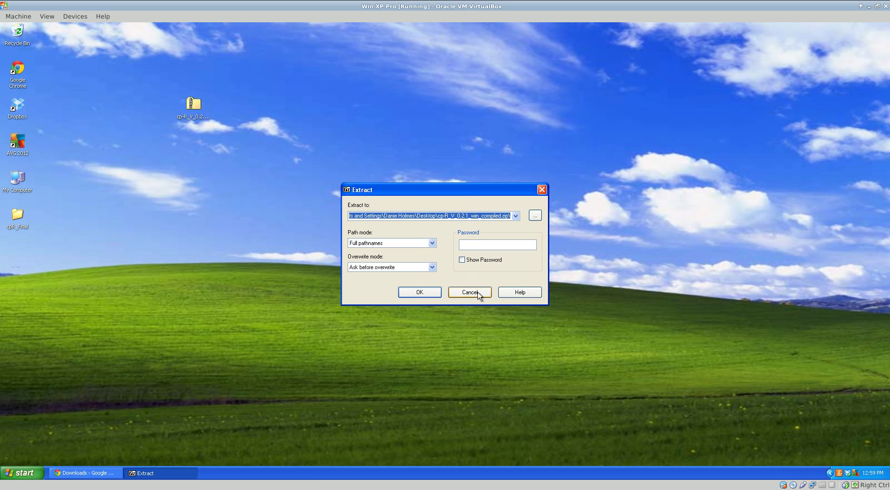
pyautogui.click(419, 292)
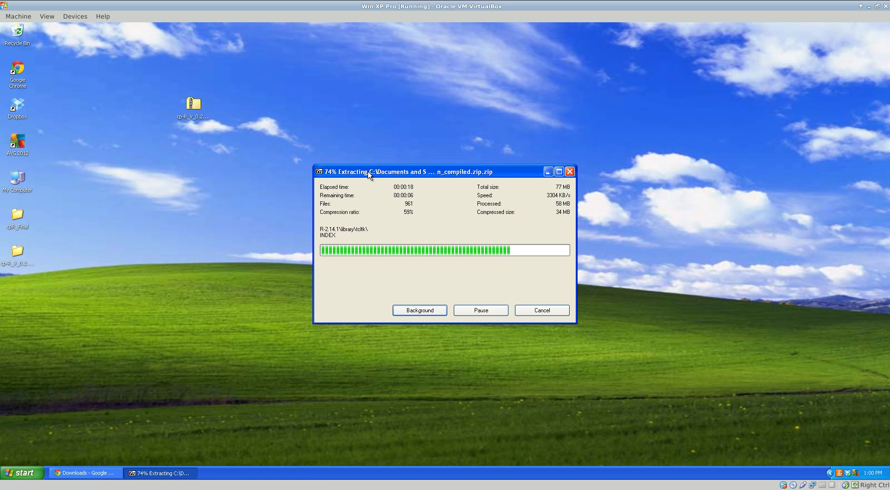
pyautogui.moveTo(370, 175); pyautogui.dragTo(407, 165)
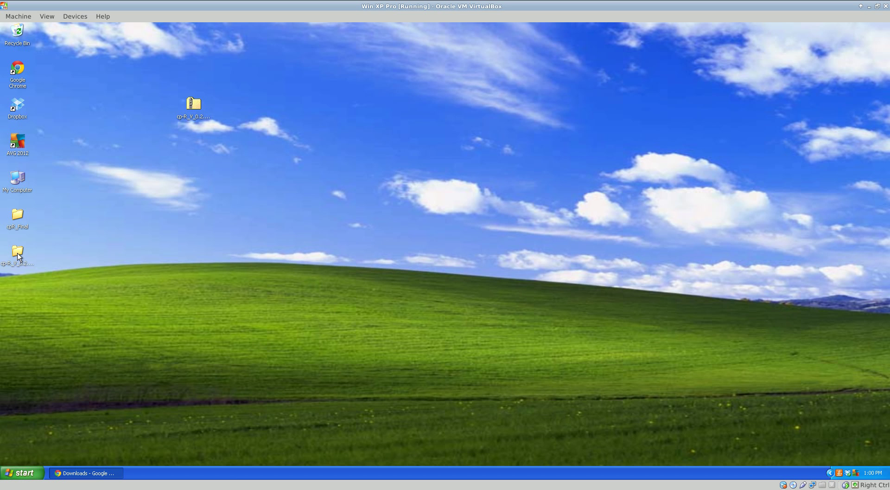
# Move the extracted folder away from the other desktop icons and rename it cp-R.
pyautogui.moveTo(18, 254); pyautogui.dragTo(131, 229)
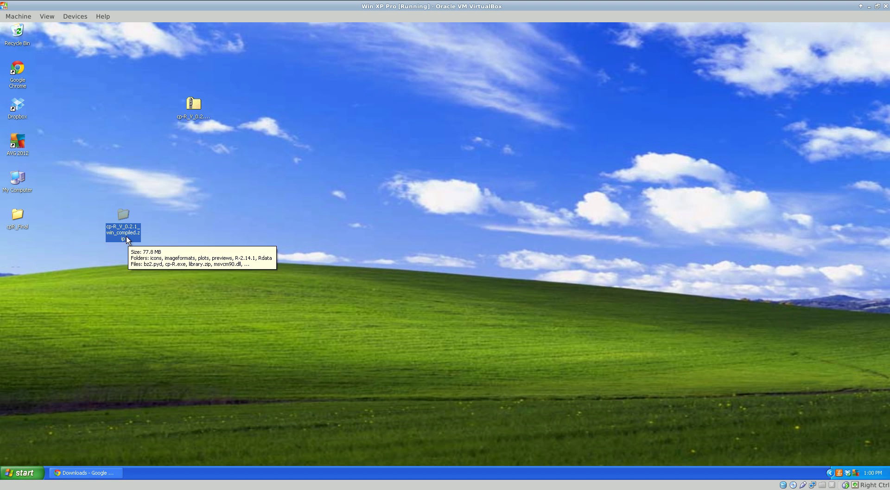
pyautogui.rightClick(124, 235)
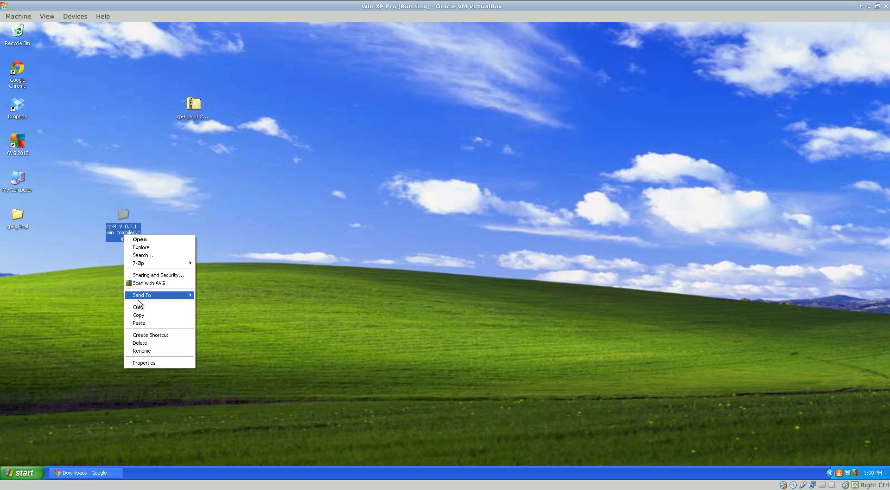
pyautogui.click(147, 350)
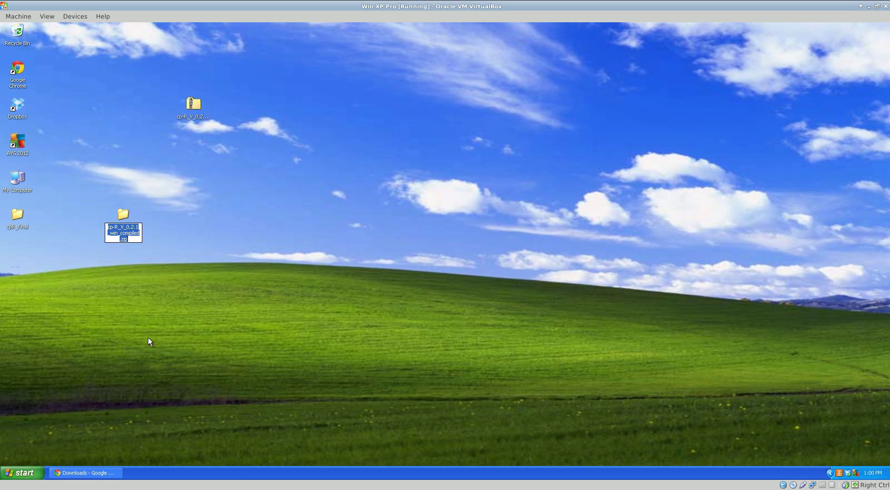
pyautogui.write('cp-R')
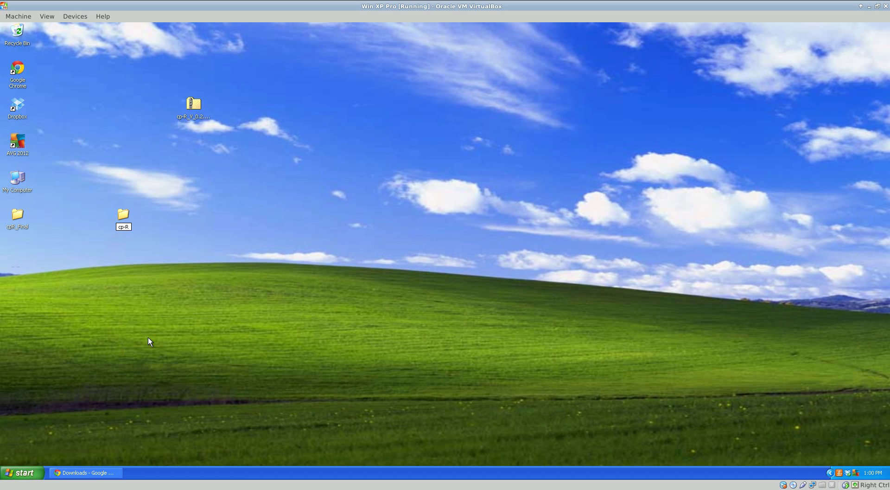
pyautogui.press('Return')
# Launch the cp-R program from the cp-R folder to check that it runs, and close both the program and the folder.
pyautogui.doubleClick(123, 215)
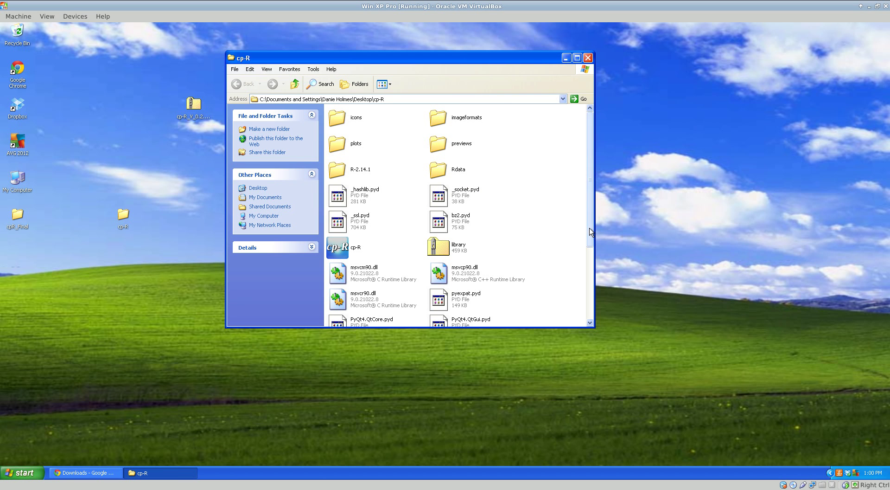
pyautogui.moveTo(591, 232)
pyautogui.mouseDown()
pyautogui.moveTo(596, 302)
pyautogui.moveTo(600, 229)
pyautogui.mouseUp()
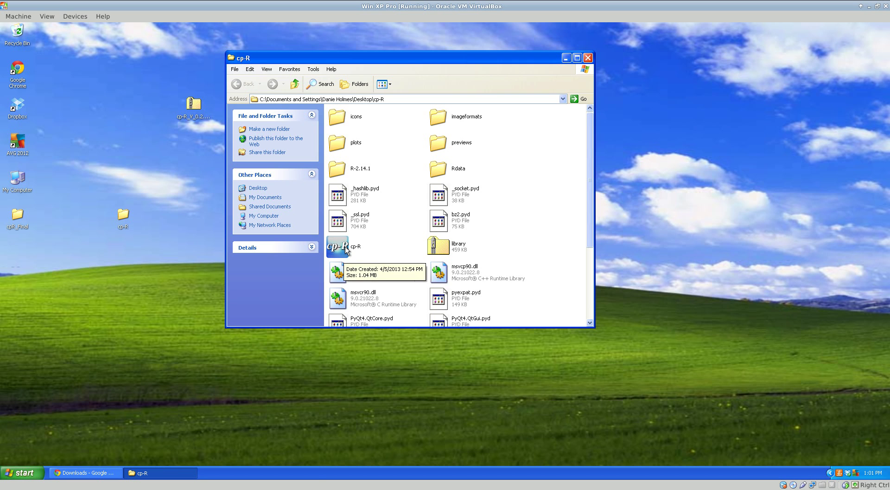
pyautogui.doubleClick(342, 250)
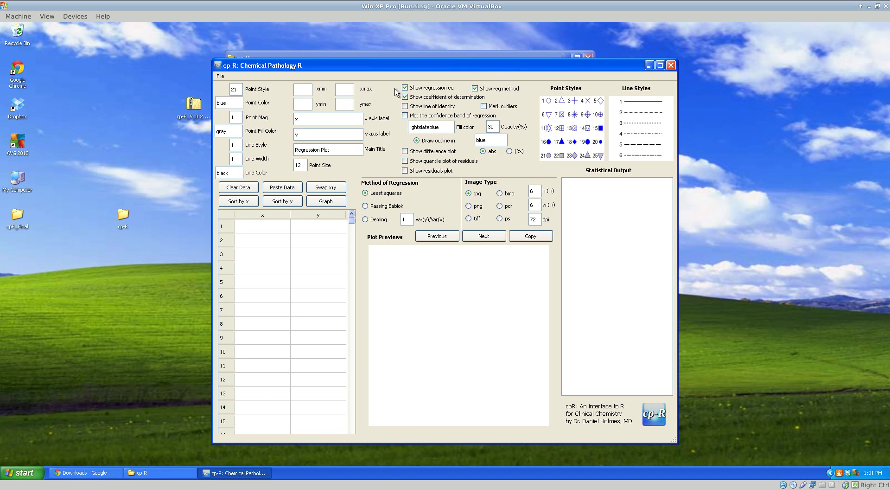
pyautogui.click(671, 66)
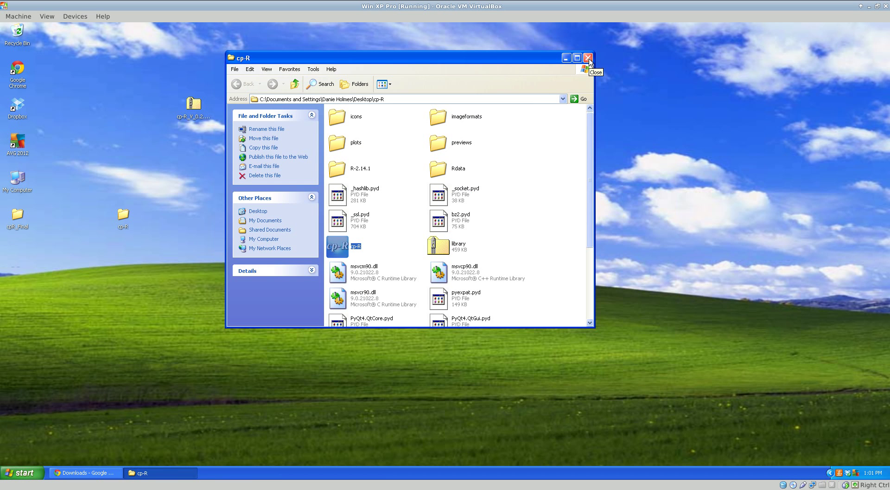
pyautogui.click(588, 58)
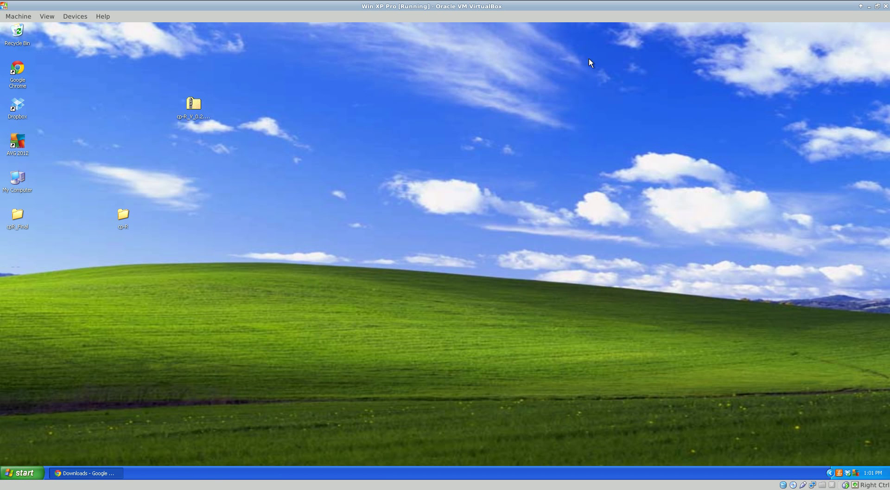